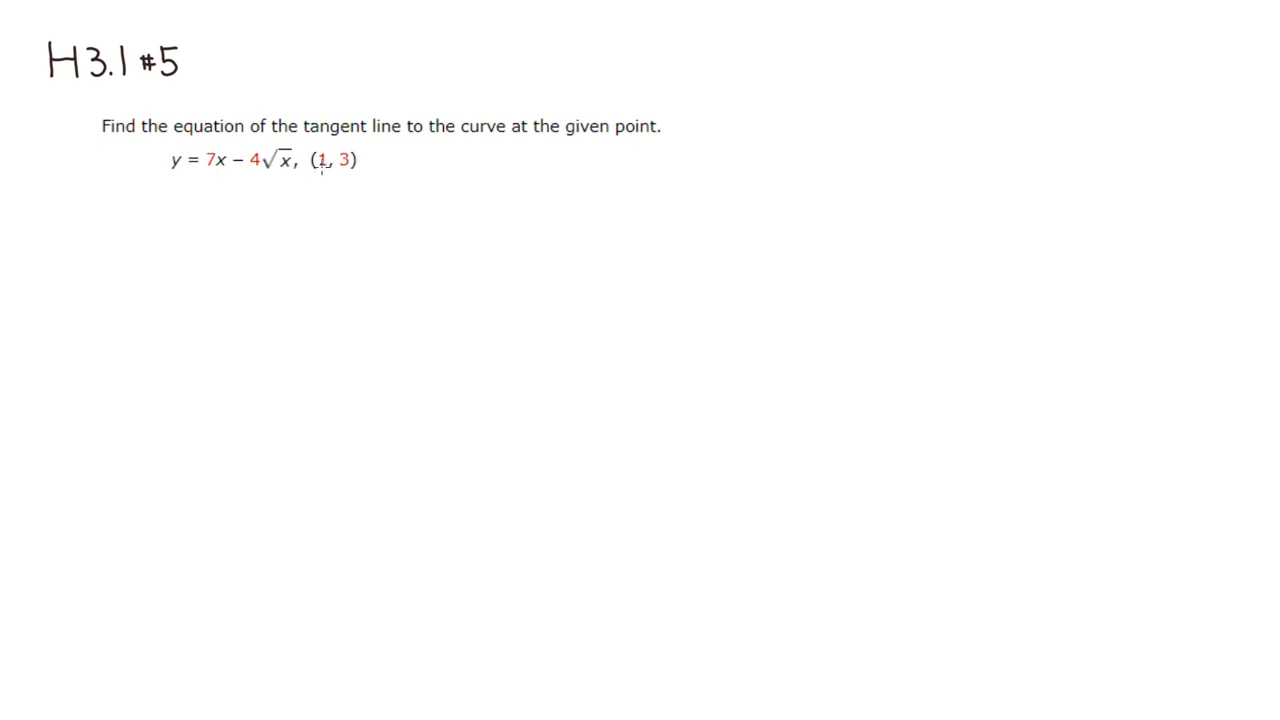
# Label the point (1, 3) as x₁, y₁ and write = 7x − 4x^(1/2) beneath it.
pyautogui.moveTo(316, 142); pyautogui.dragTo(325, 149)
pyautogui.moveTo(325, 142)
pyautogui.mouseDown()
pyautogui.moveTo(316, 149)
pyautogui.moveTo(357, 147)
pyautogui.mouseUp()
pyautogui.moveTo(187, 189); pyautogui.dragTo(196, 189)
pyautogui.moveTo(187, 192); pyautogui.dragTo(209, 193)
pyautogui.moveTo(209, 186); pyautogui.dragTo(231, 198)
pyautogui.moveTo(231, 186)
pyautogui.mouseDown()
pyautogui.moveTo(219, 198)
pyautogui.moveTo(291, 189)
pyautogui.mouseUp()
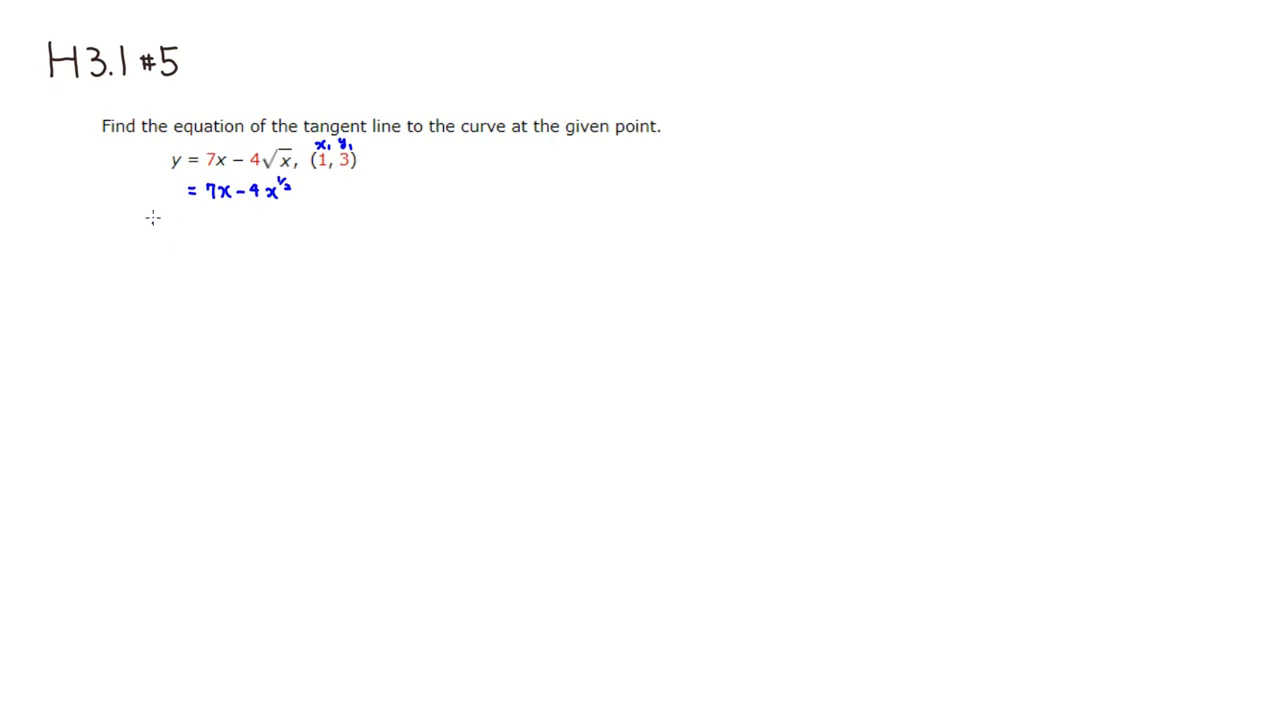
# Write the derivative y' = 7 − 4·½x^(−1/2) and cancel the 4 against the 2.
pyautogui.moveTo(173, 229)
pyautogui.mouseDown()
pyautogui.moveTo(176, 252)
pyautogui.moveTo(185, 233)
pyautogui.moveTo(199, 236)
pyautogui.mouseUp()
pyautogui.moveTo(188, 243); pyautogui.dragTo(199, 243)
pyautogui.moveTo(213, 231); pyautogui.dragTo(217, 246)
pyautogui.moveTo(233, 236); pyautogui.dragTo(263, 237)
pyautogui.moveTo(273, 222)
pyautogui.mouseDown()
pyautogui.moveTo(281, 246)
pyautogui.moveTo(295, 233)
pyautogui.moveTo(286, 245)
pyautogui.mouseUp()
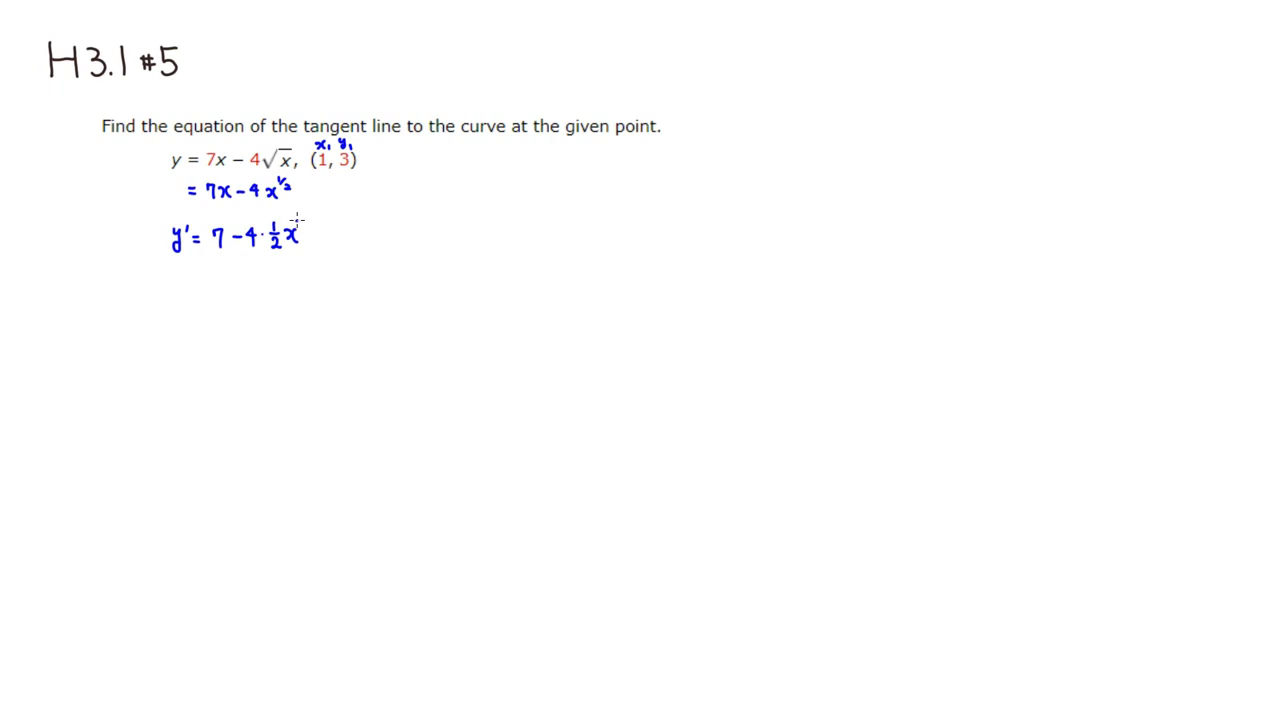
pyautogui.moveTo(294, 220); pyautogui.dragTo(305, 219)
pyautogui.moveTo(257, 227)
pyautogui.mouseDown()
pyautogui.moveTo(248, 241)
pyautogui.moveTo(270, 247)
pyautogui.moveTo(259, 219)
pyautogui.mouseUp()
# Write the simplified derivative = 7 − 2/√x on the line below.
pyautogui.moveTo(192, 283); pyautogui.dragTo(201, 289)
pyautogui.moveTo(246, 288); pyautogui.dragTo(292, 286)
pyautogui.moveTo(285, 230)
pyautogui.mouseDown()
pyautogui.moveTo(298, 242)
pyautogui.moveTo(300, 230)
pyautogui.mouseUp()
pyautogui.hotkey('ctrl', 'z')
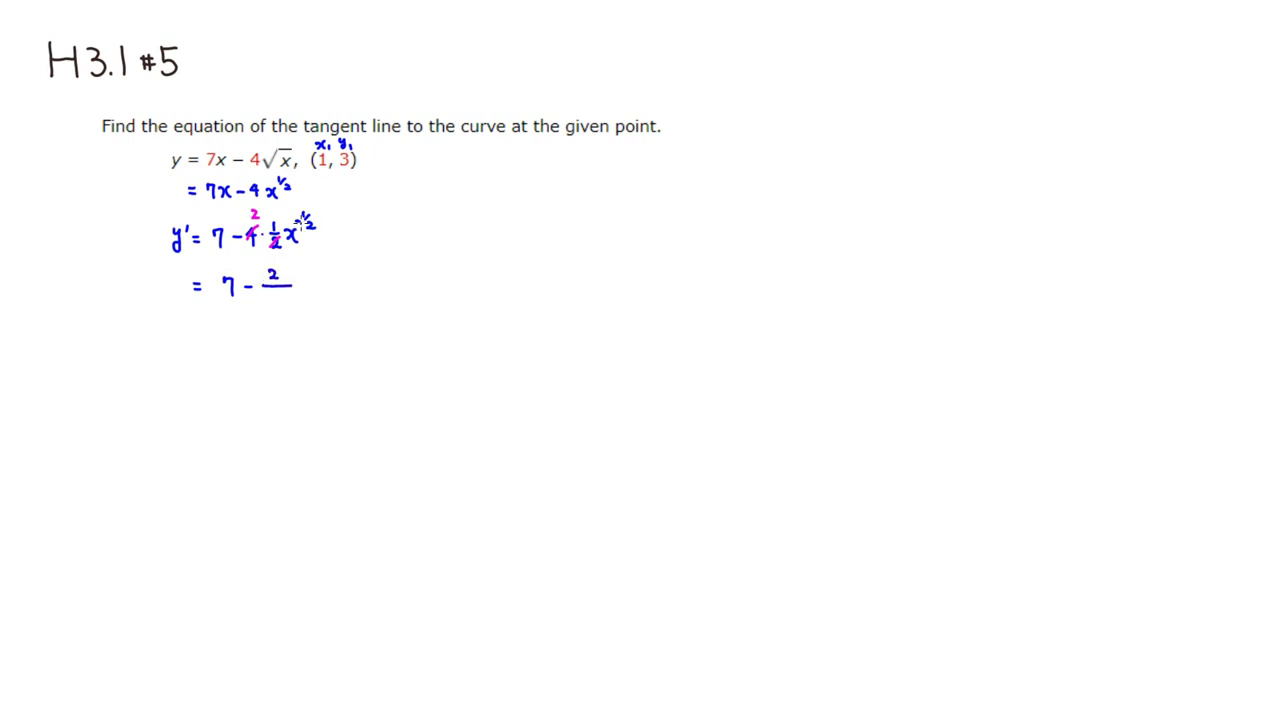
pyautogui.moveTo(268, 298)
pyautogui.mouseDown()
pyautogui.moveTo(280, 297)
pyautogui.moveTo(263, 310)
pyautogui.moveTo(266, 291)
pyautogui.mouseUp()
# Write m = y'(1) = 7 − 2/√1 = 5, then begin the point-slope equation to the right.
pyautogui.moveTo(191, 348)
pyautogui.mouseDown()
pyautogui.moveTo(215, 362)
pyautogui.moveTo(228, 346)
pyautogui.moveTo(234, 359)
pyautogui.moveTo(271, 347)
pyautogui.moveTo(291, 358)
pyautogui.moveTo(334, 341)
pyautogui.moveTo(312, 363)
pyautogui.moveTo(354, 342)
pyautogui.mouseUp()
pyautogui.moveTo(343, 349)
pyautogui.mouseDown()
pyautogui.moveTo(367, 356)
pyautogui.moveTo(380, 336)
pyautogui.mouseUp()
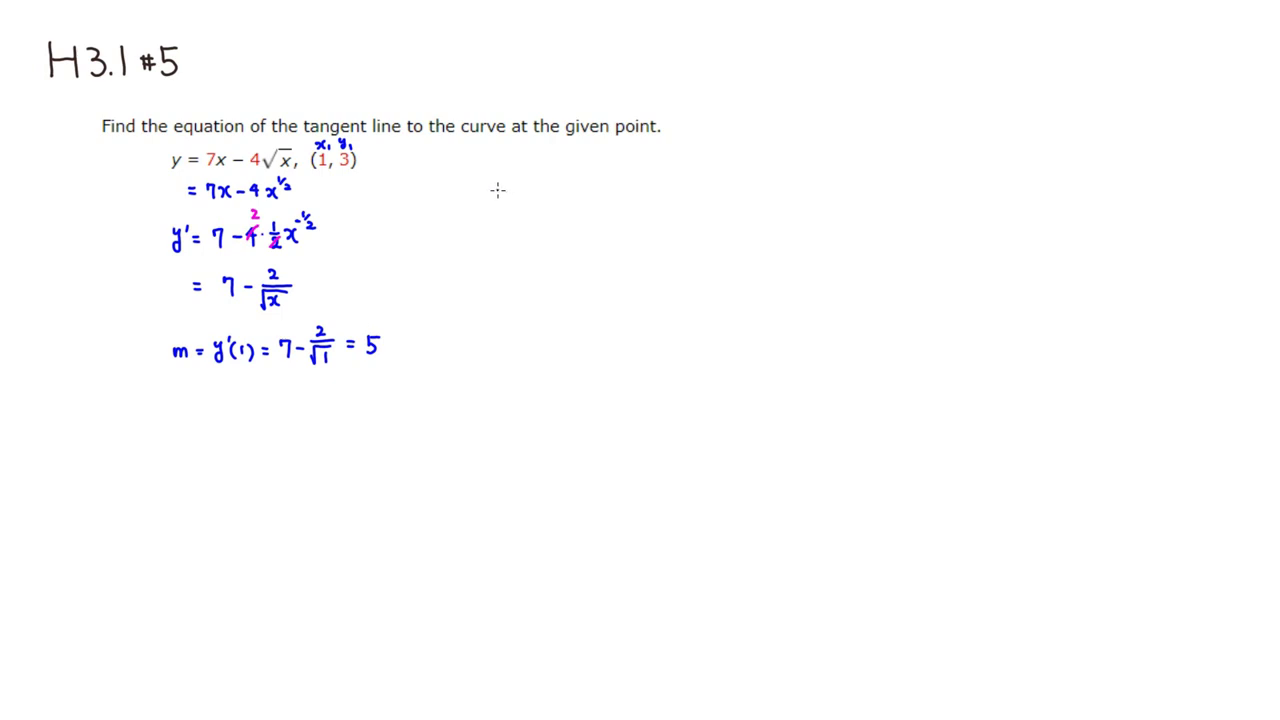
pyautogui.moveTo(499, 187)
pyautogui.mouseDown()
pyautogui.moveTo(500, 206)
pyautogui.moveTo(551, 193)
pyautogui.mouseUp()
# Expand y − 3 = 5(x − 1) = 5x − 5 and add 3 to get y = 5x − 2.
pyautogui.moveTo(541, 199)
pyautogui.mouseDown()
pyautogui.moveTo(622, 201)
pyautogui.moveTo(566, 181)
pyautogui.moveTo(588, 184)
pyautogui.moveTo(574, 176)
pyautogui.moveTo(604, 167)
pyautogui.moveTo(608, 180)
pyautogui.mouseUp()
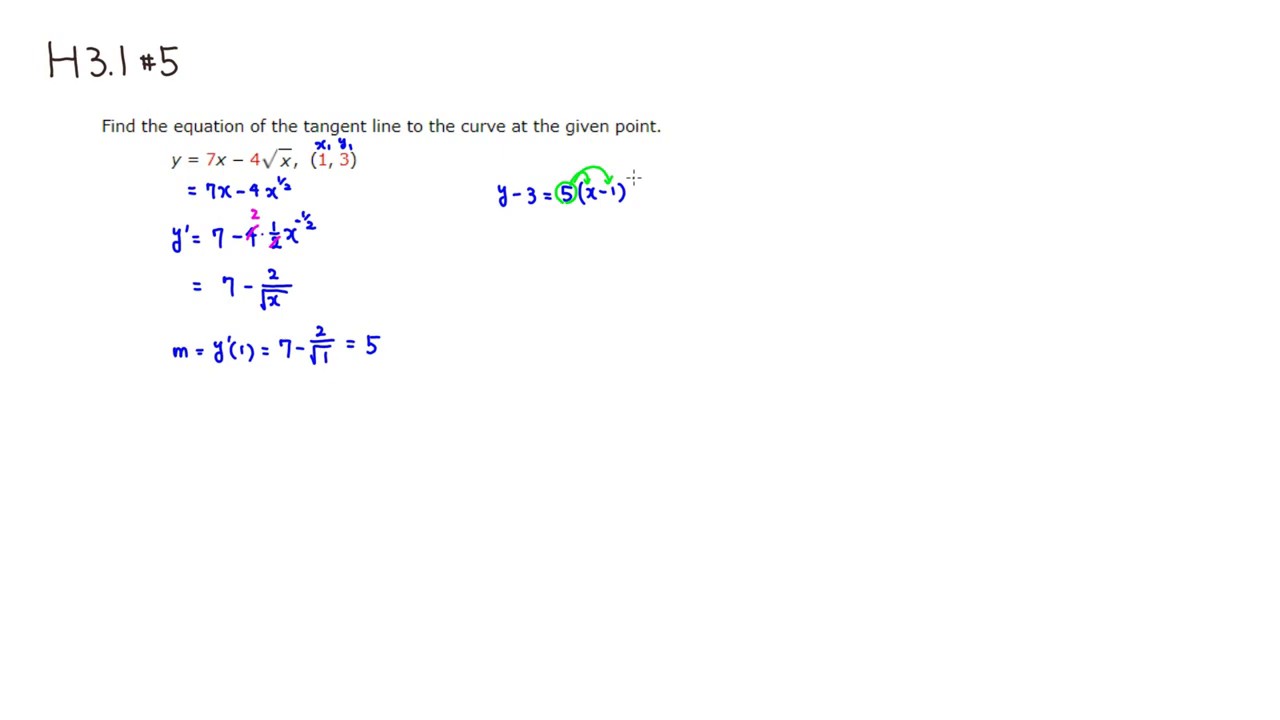
pyautogui.moveTo(633, 189); pyautogui.dragTo(643, 189)
pyautogui.moveTo(633, 196)
pyautogui.mouseDown()
pyautogui.moveTo(695, 198)
pyautogui.moveTo(705, 183)
pyautogui.mouseUp()
pyautogui.moveTo(474, 245)
pyautogui.mouseDown()
pyautogui.moveTo(484, 251)
pyautogui.moveTo(481, 233)
pyautogui.moveTo(522, 250)
pyautogui.moveTo(518, 264)
pyautogui.moveTo(562, 240)
pyautogui.moveTo(562, 257)
pyautogui.mouseUp()
pyautogui.moveTo(567, 244)
pyautogui.mouseDown()
pyautogui.moveTo(578, 257)
pyautogui.moveTo(567, 257)
pyautogui.moveTo(607, 256)
pyautogui.mouseUp()
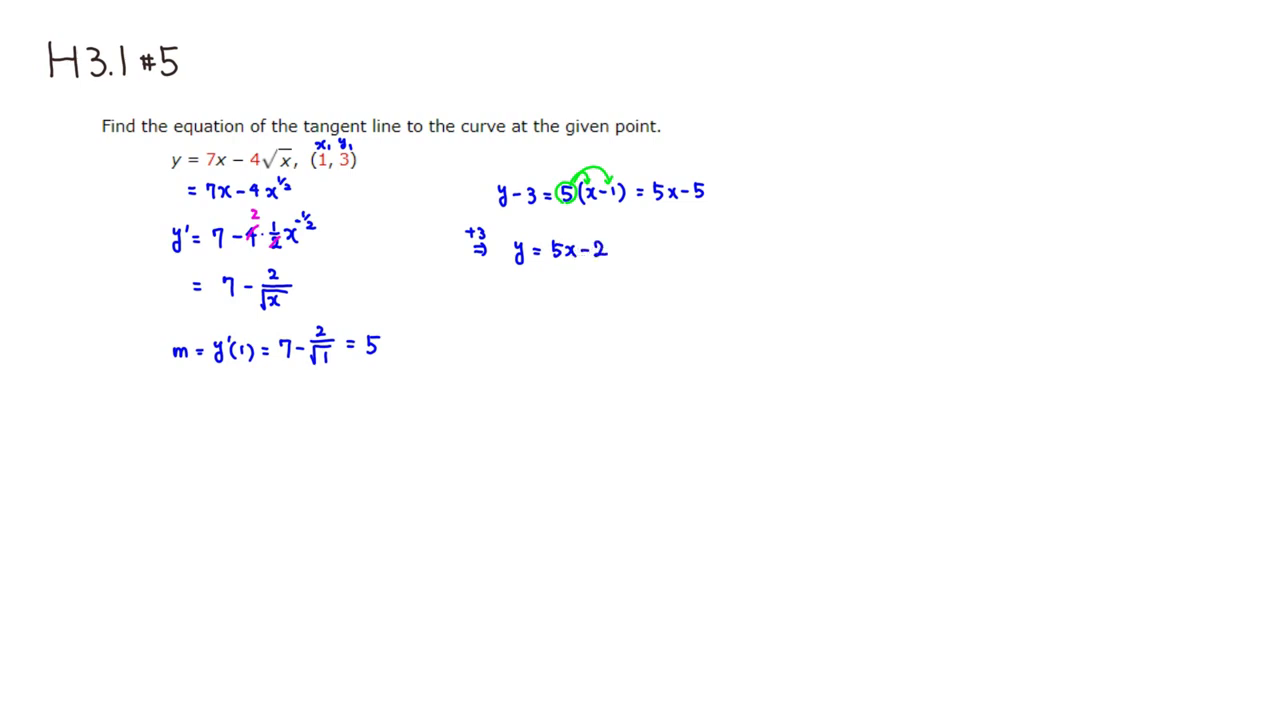
# Enter 5x-2 in the y= answer box of WebAssign question 5.
pyautogui.moveTo(170, 716)
pyautogui.click(264, 685)
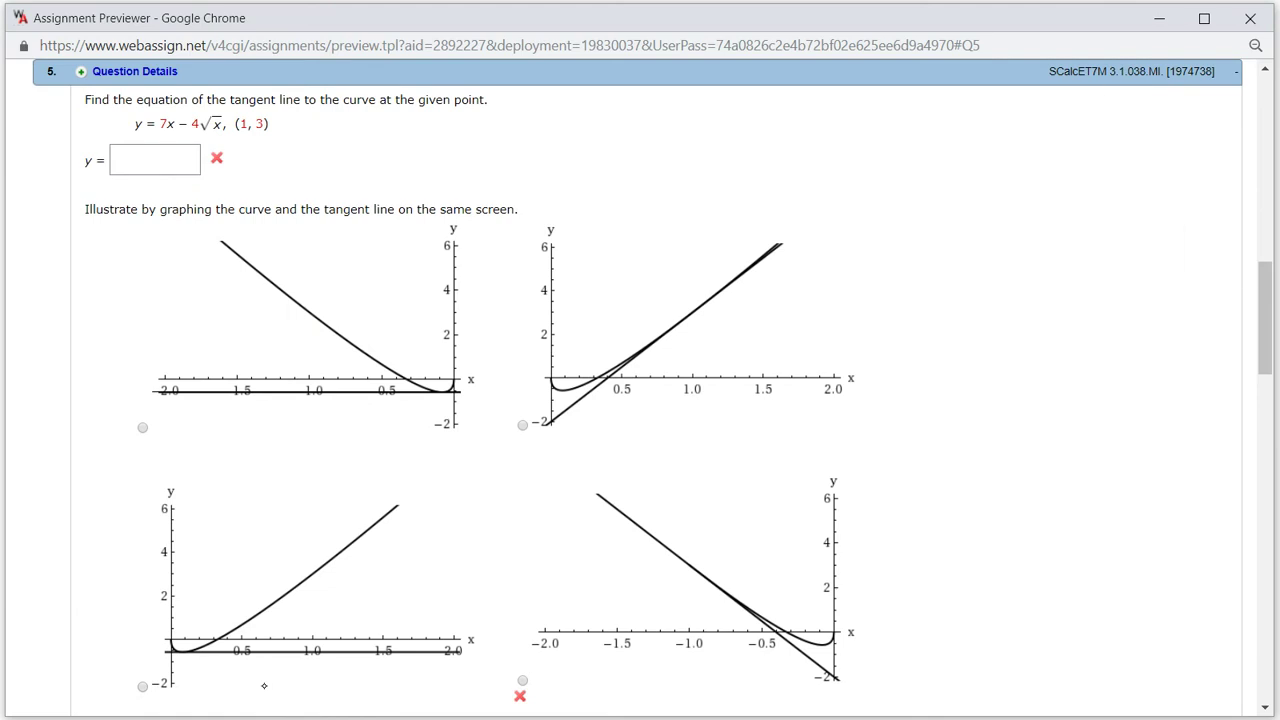
pyautogui.write('5x')
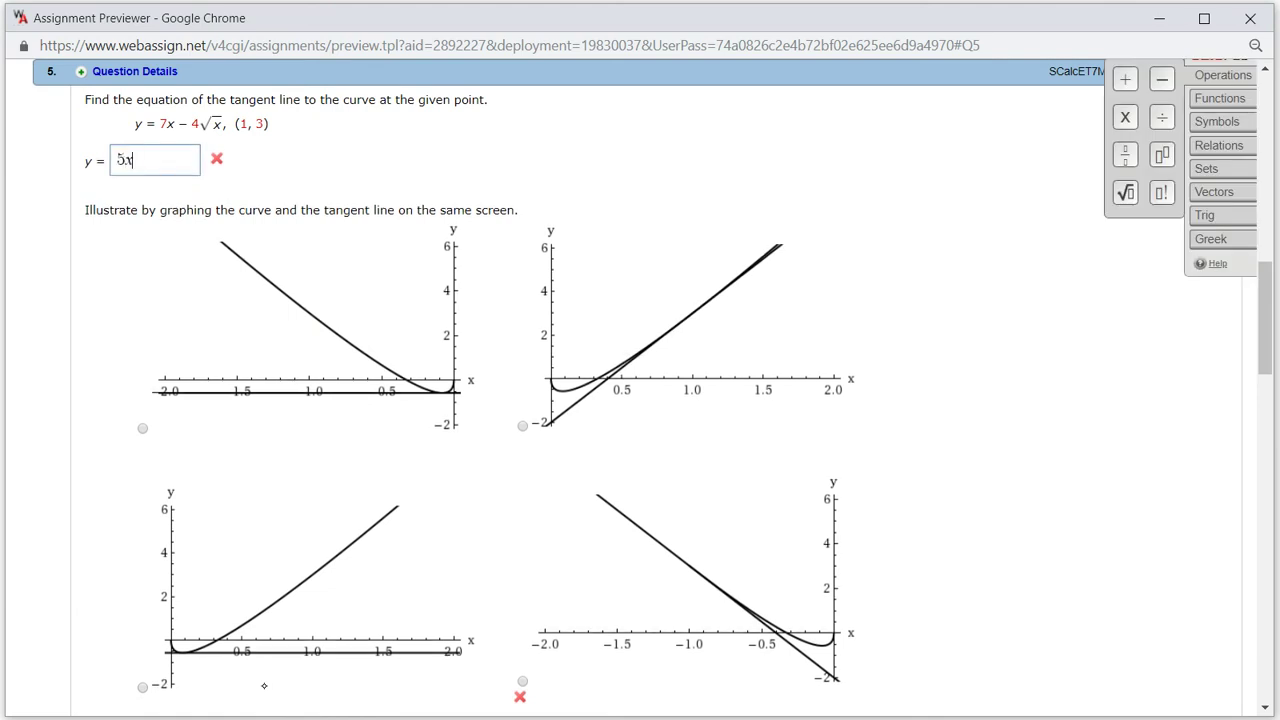
pyautogui.write('-2')
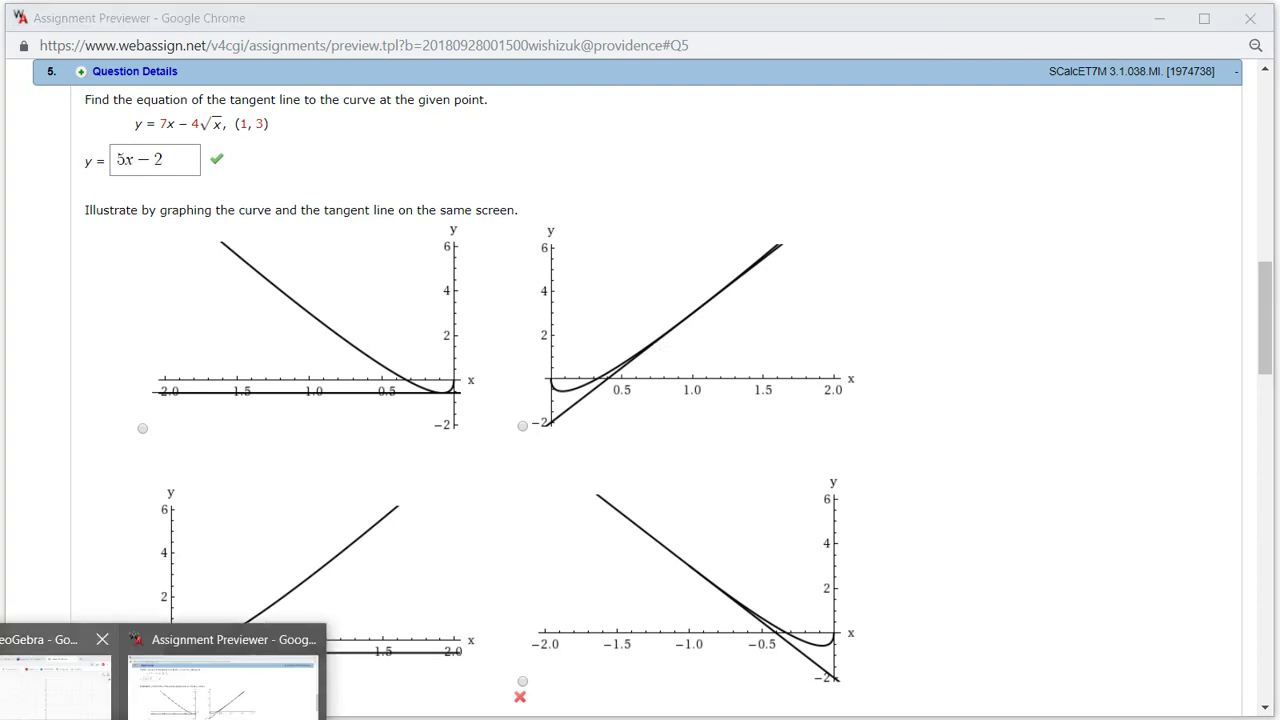
# Add a new GeoGebra algebra entry f(x)=7x-2.
pyautogui.click(40, 685)
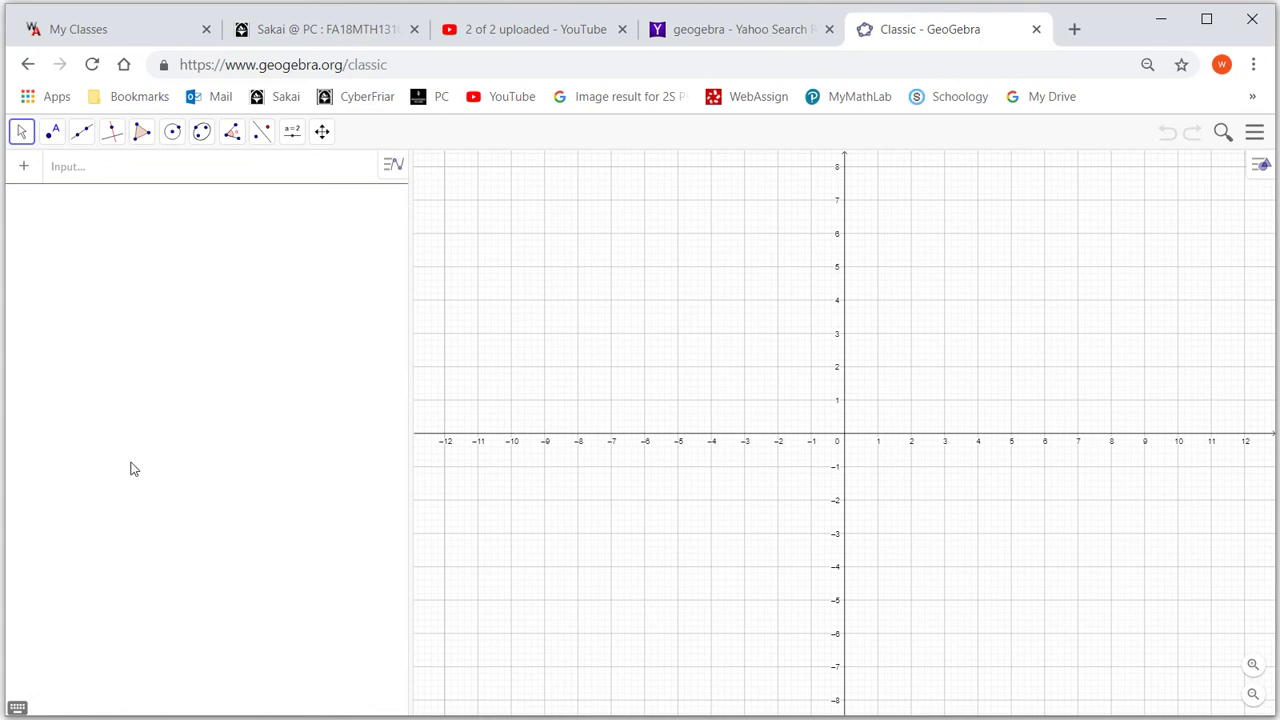
pyautogui.click(100, 185)
pyautogui.write('f(x) :=7x')
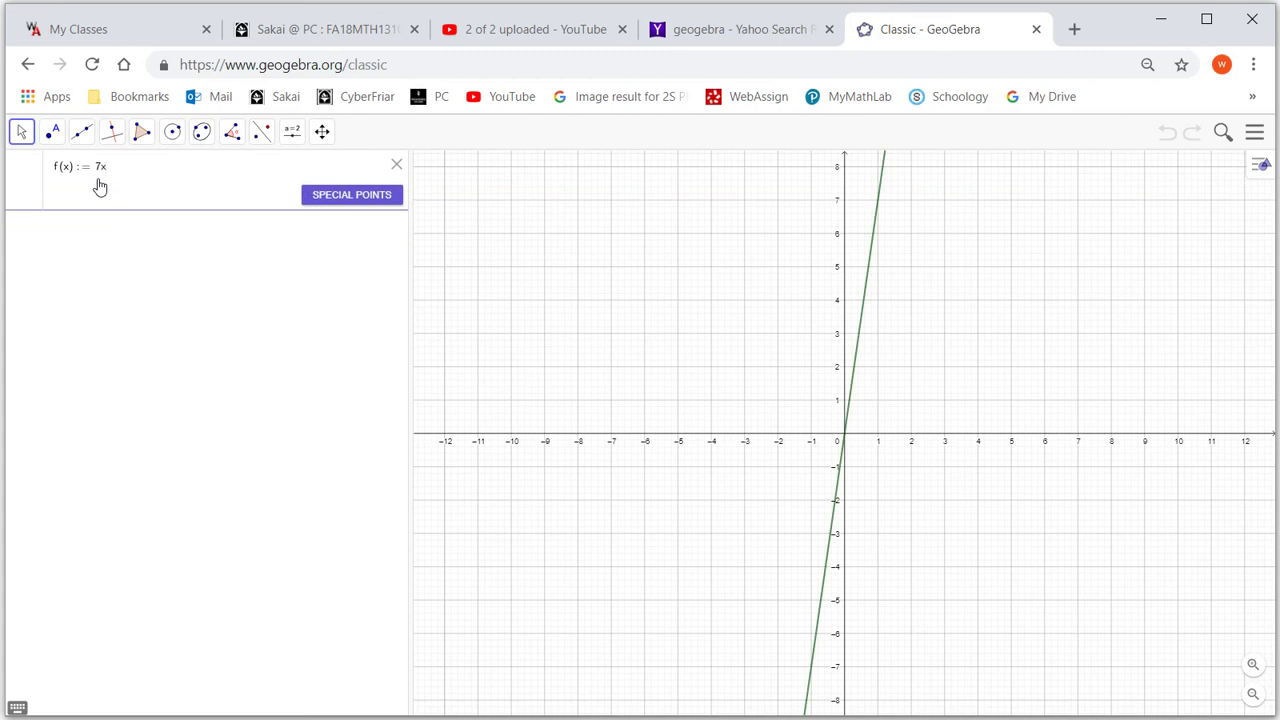
pyautogui.write('-2')
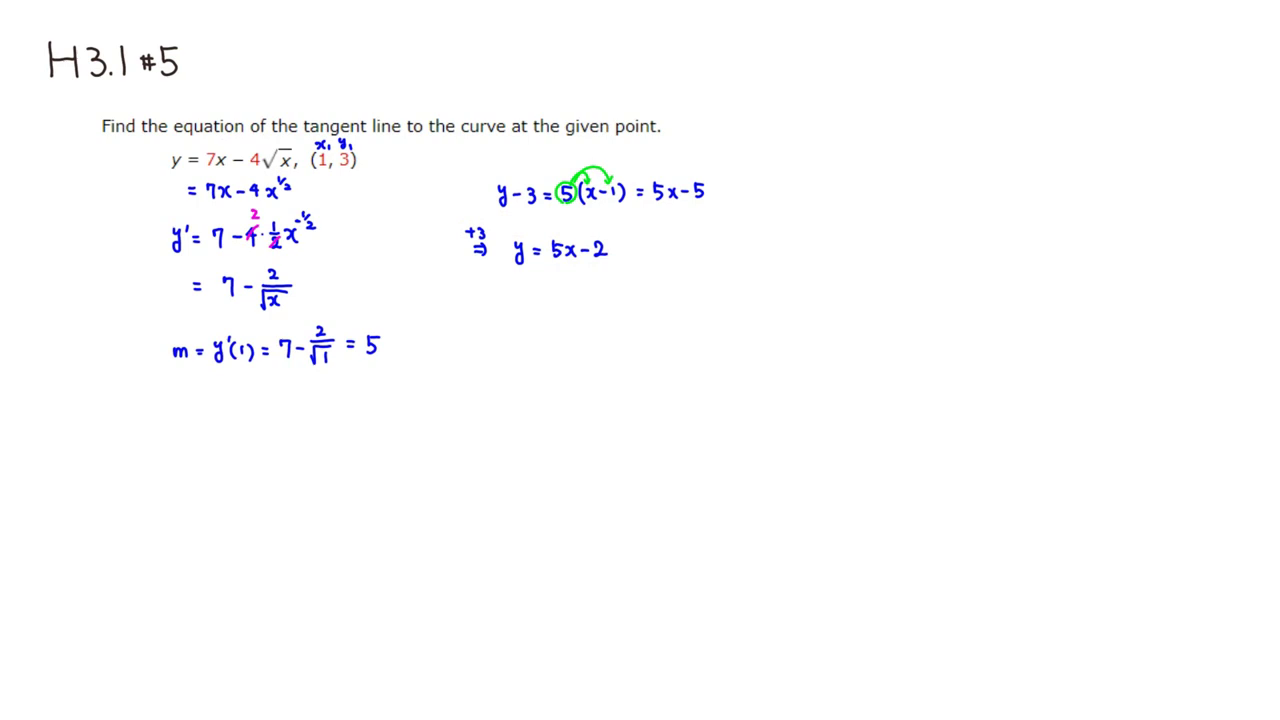
# Correct the definition to f(x) = 7x − 4√x and confirm it.
pyautogui.click(70, 700)
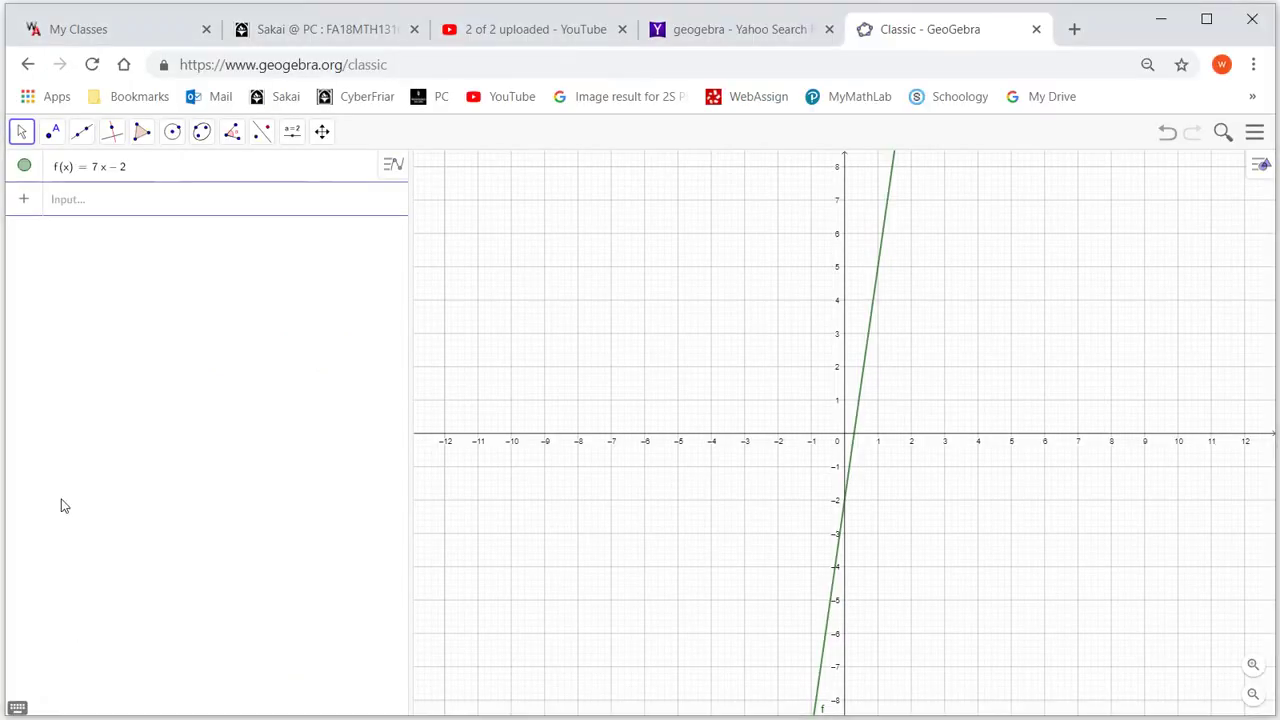
pyautogui.click(143, 178)
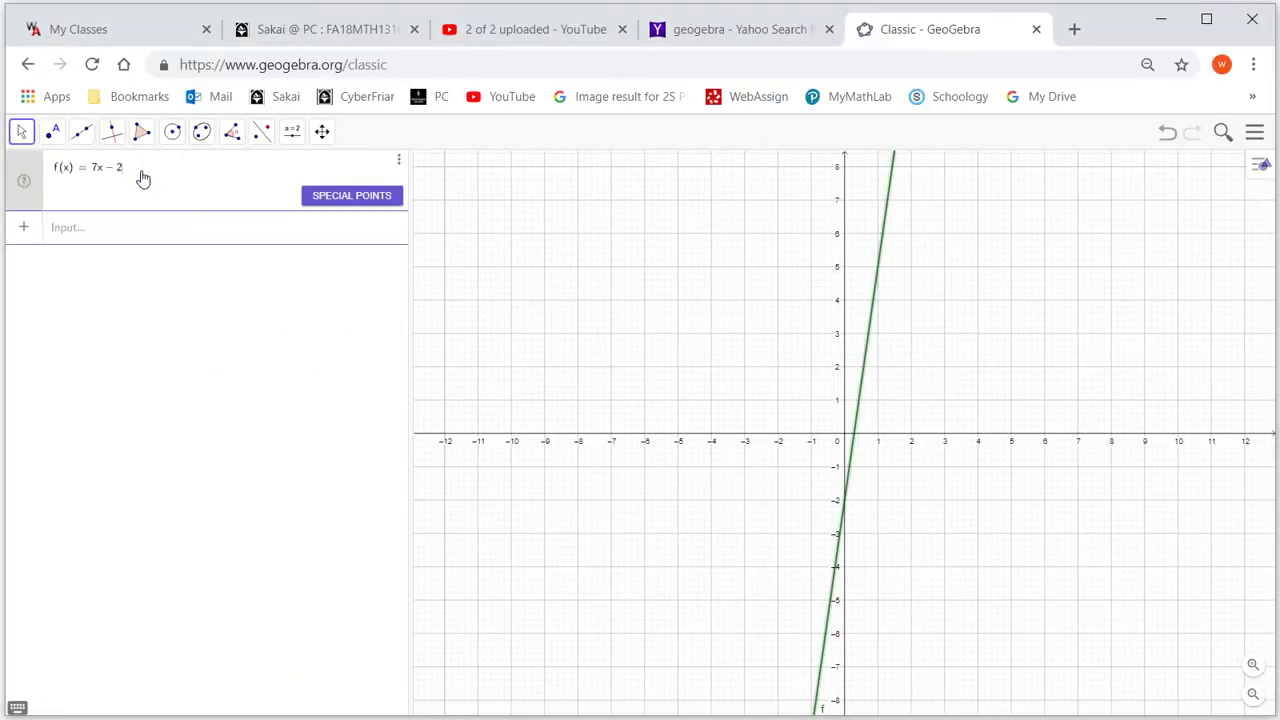
pyautogui.press('BackSpace')
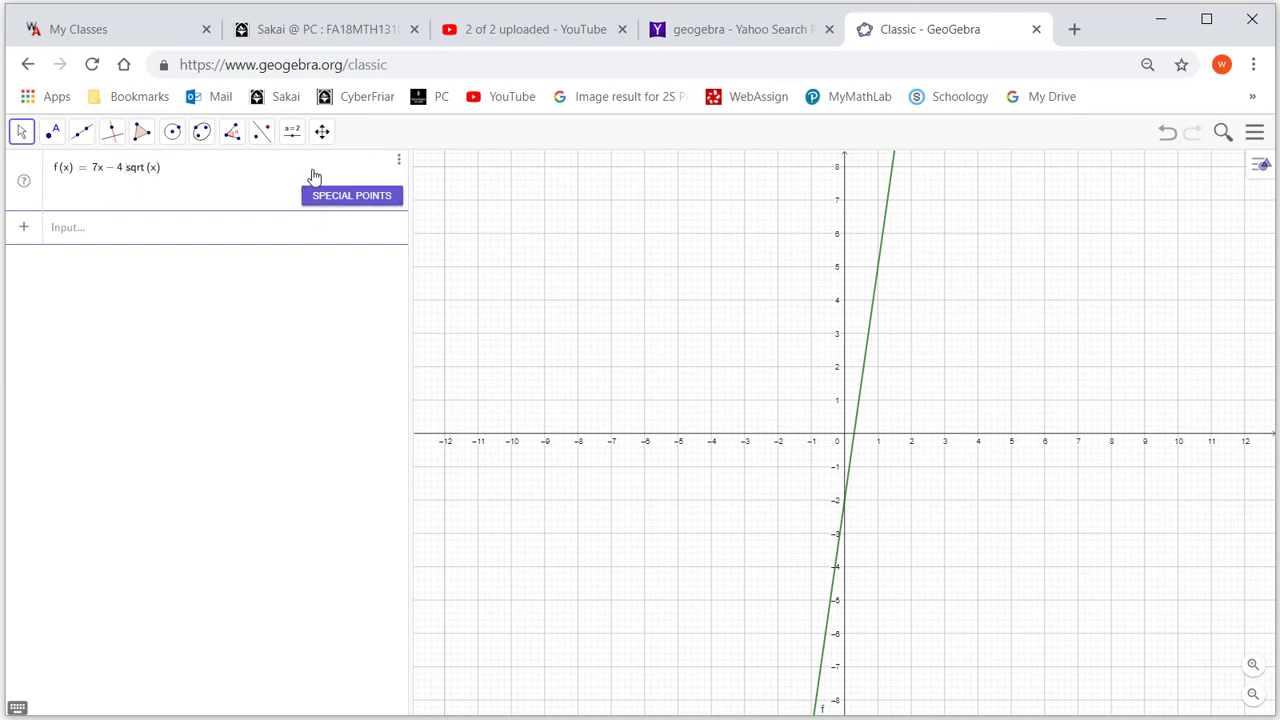
pyautogui.press('Return')
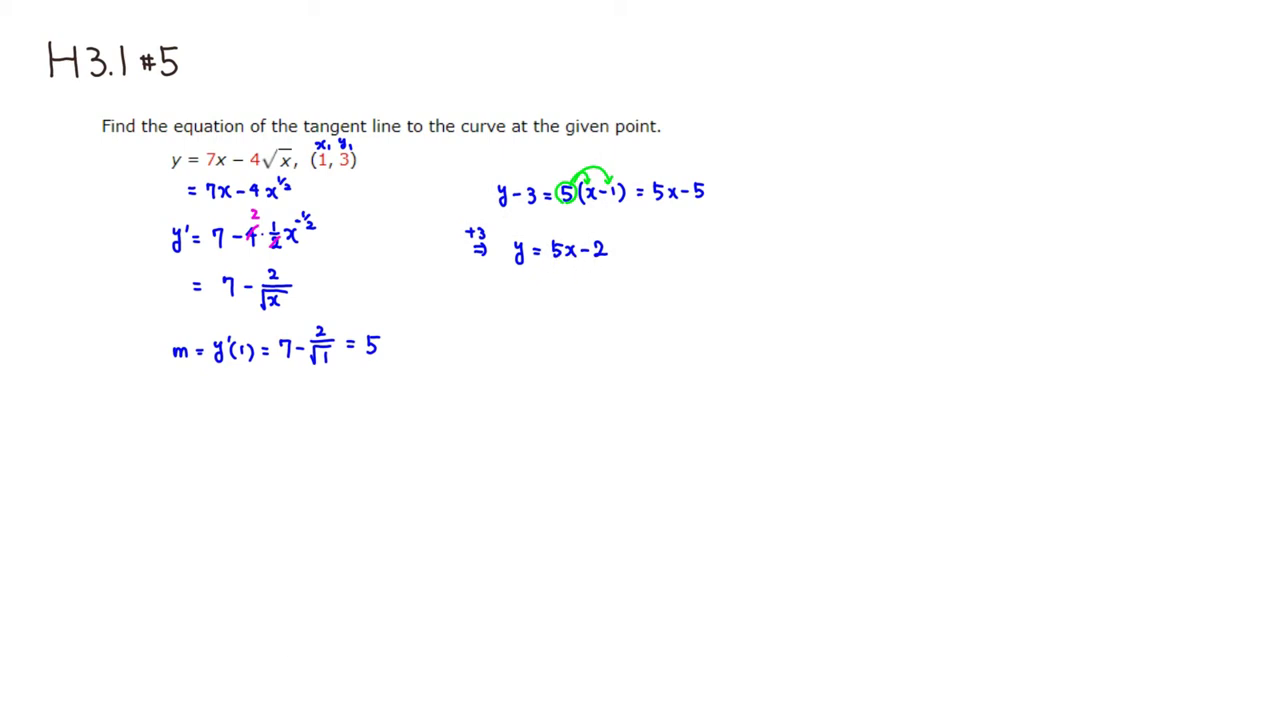
# Graph the tangent line y=5x-2 in GeoGebra.
pyautogui.click(74, 694)
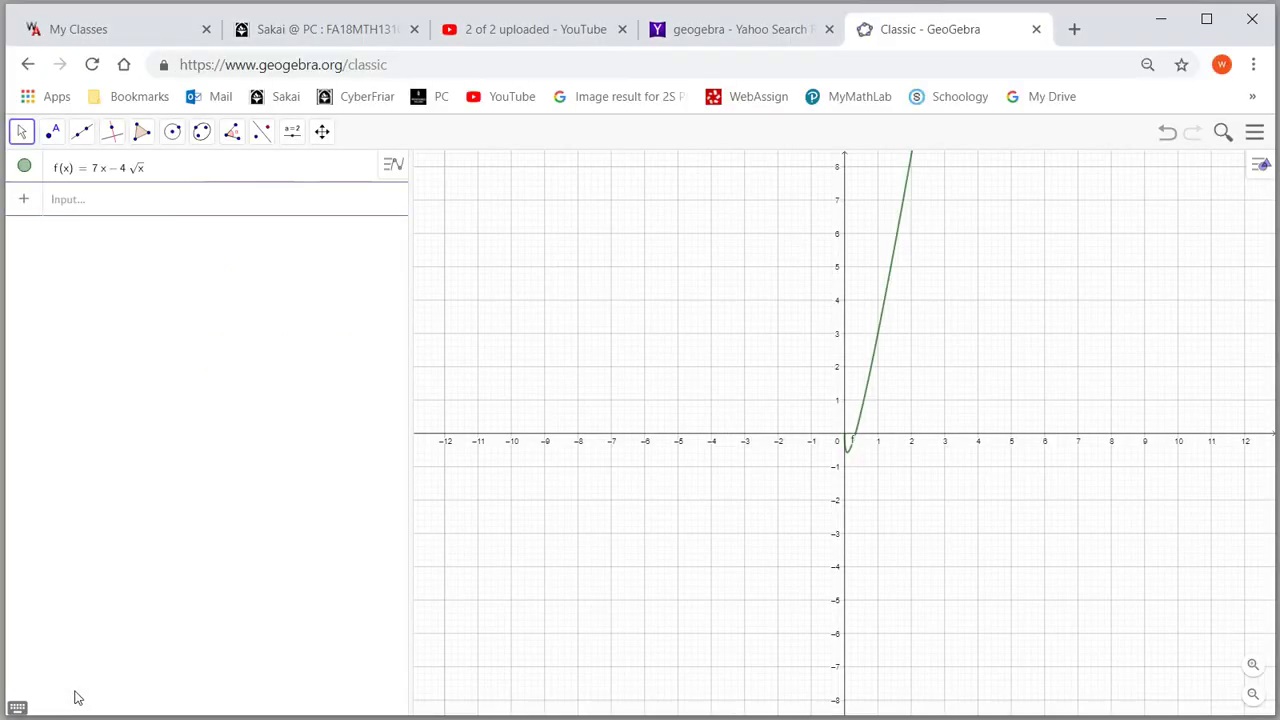
pyautogui.click(76, 212)
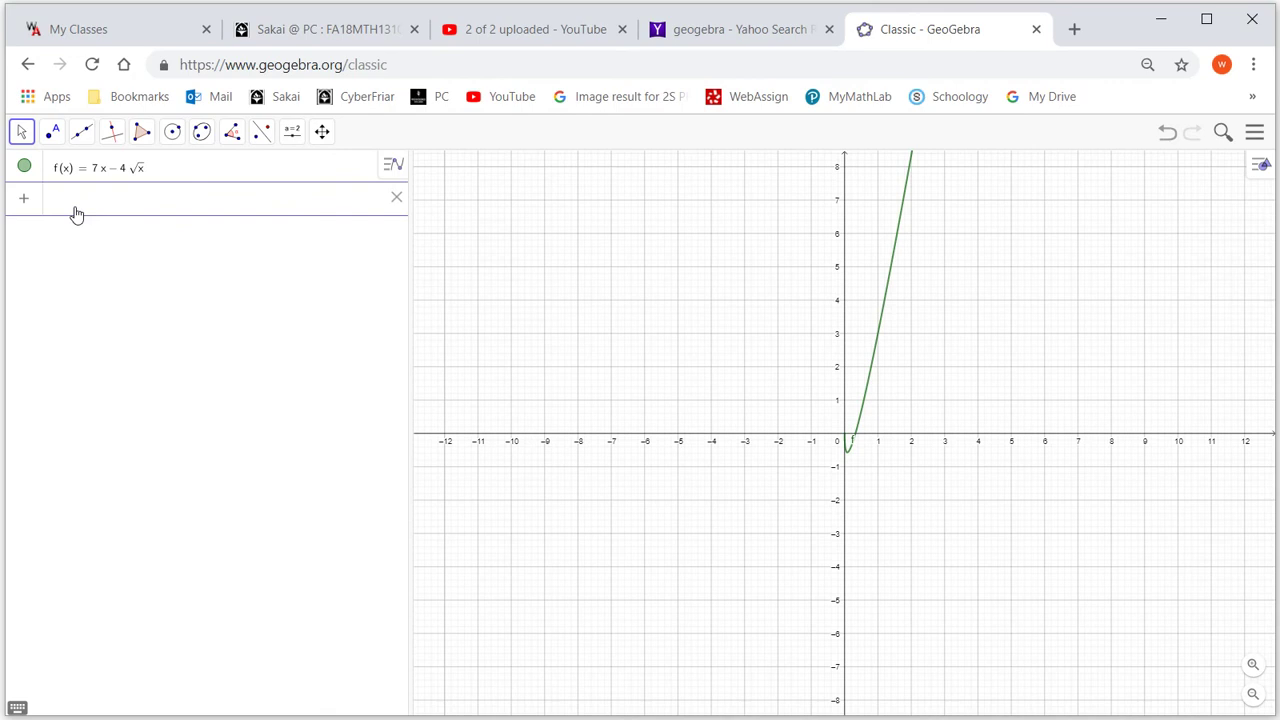
pyautogui.write('y=5x-2')
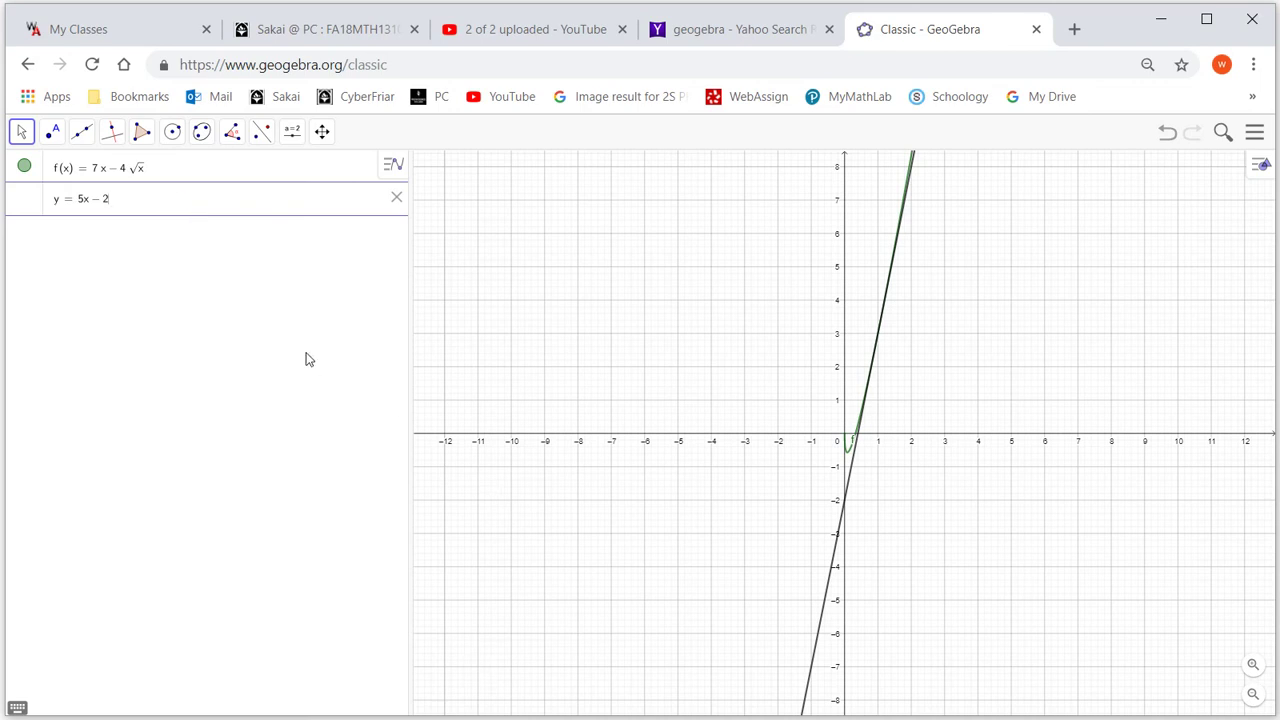
pyautogui.press('Return')
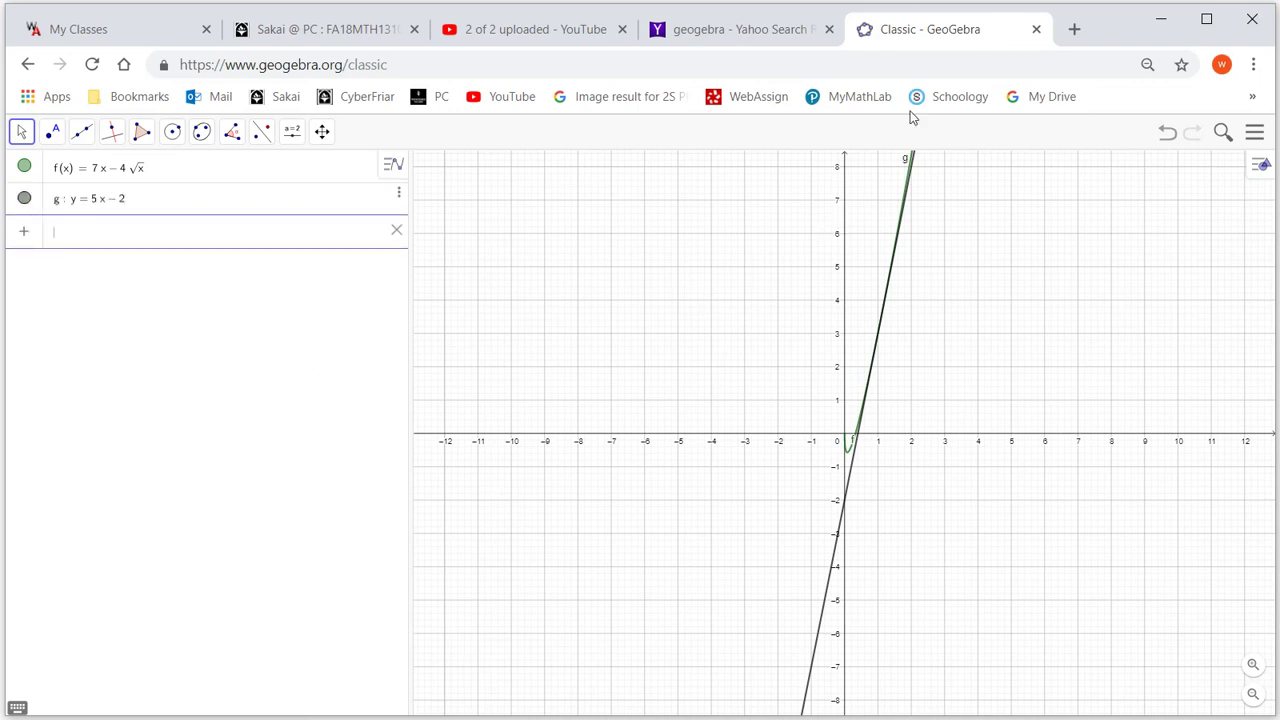
# Pan and stretch the axes so the tangency near (1, 3) is clearly visible.
pyautogui.click(322, 133)
pyautogui.scroll(5, 888, 432)
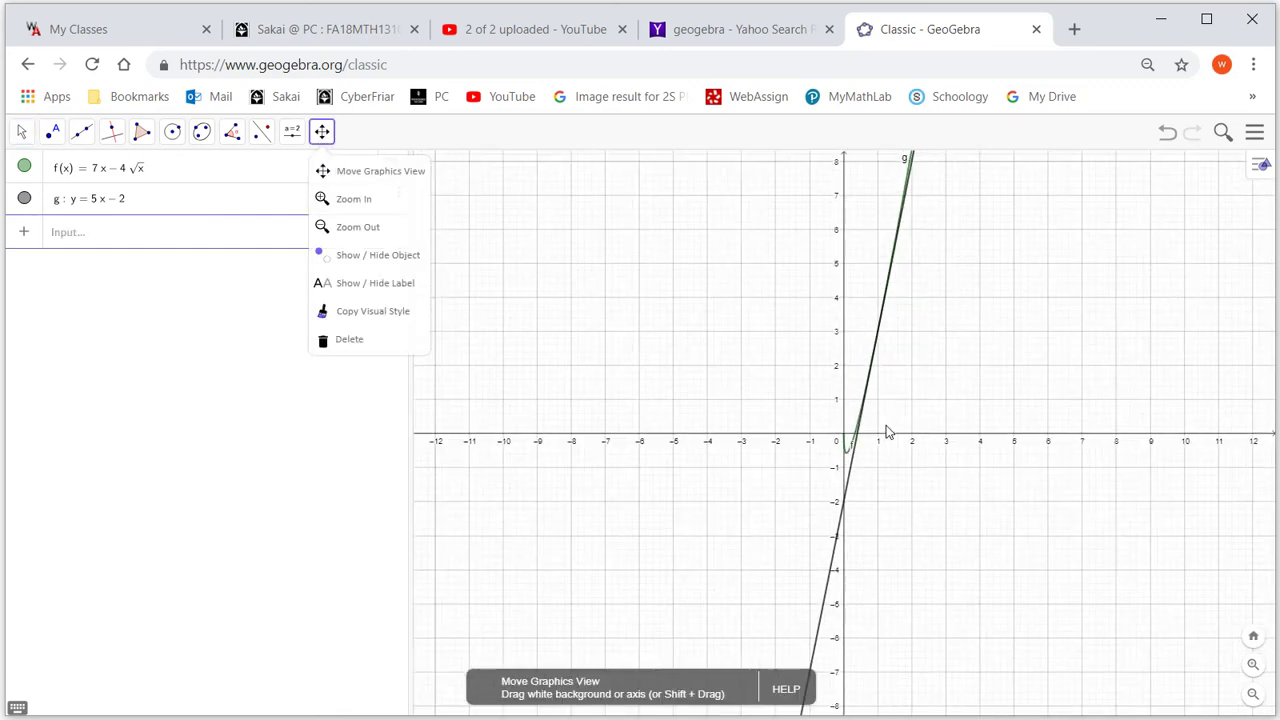
pyautogui.moveTo(800, 400); pyautogui.dragTo(624, 483)
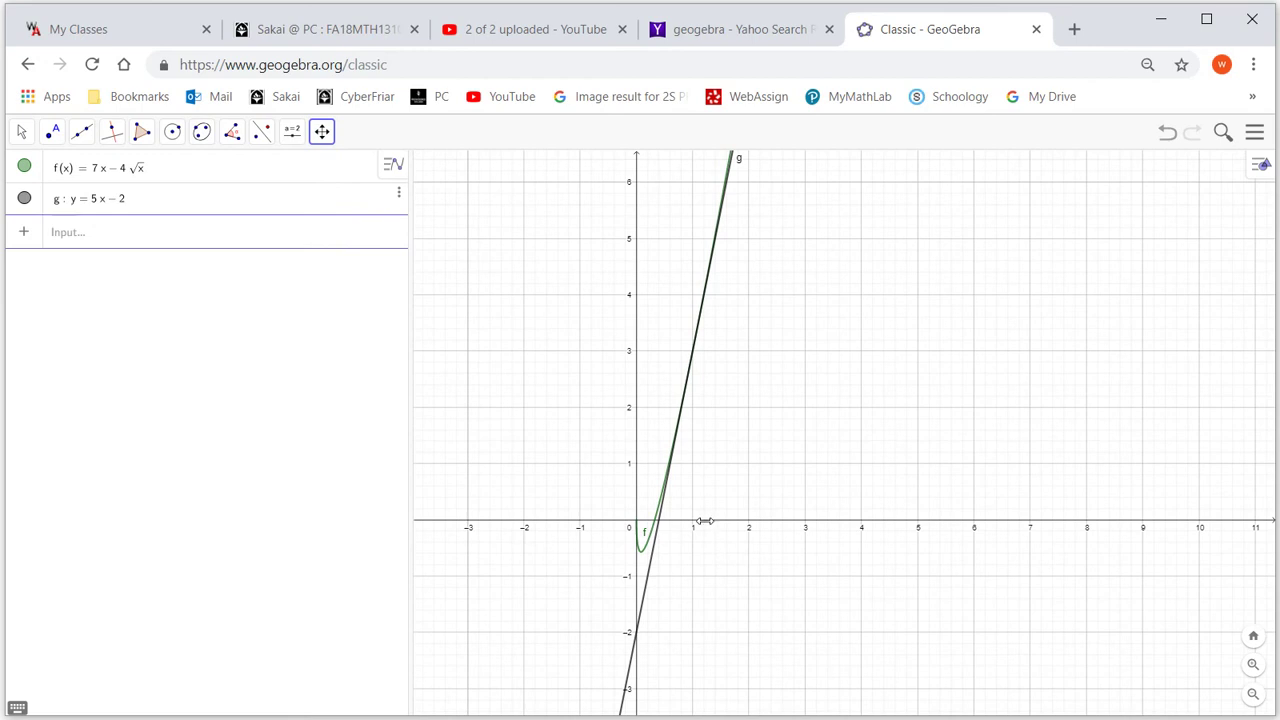
pyautogui.moveTo(705, 521); pyautogui.dragTo(917, 494)
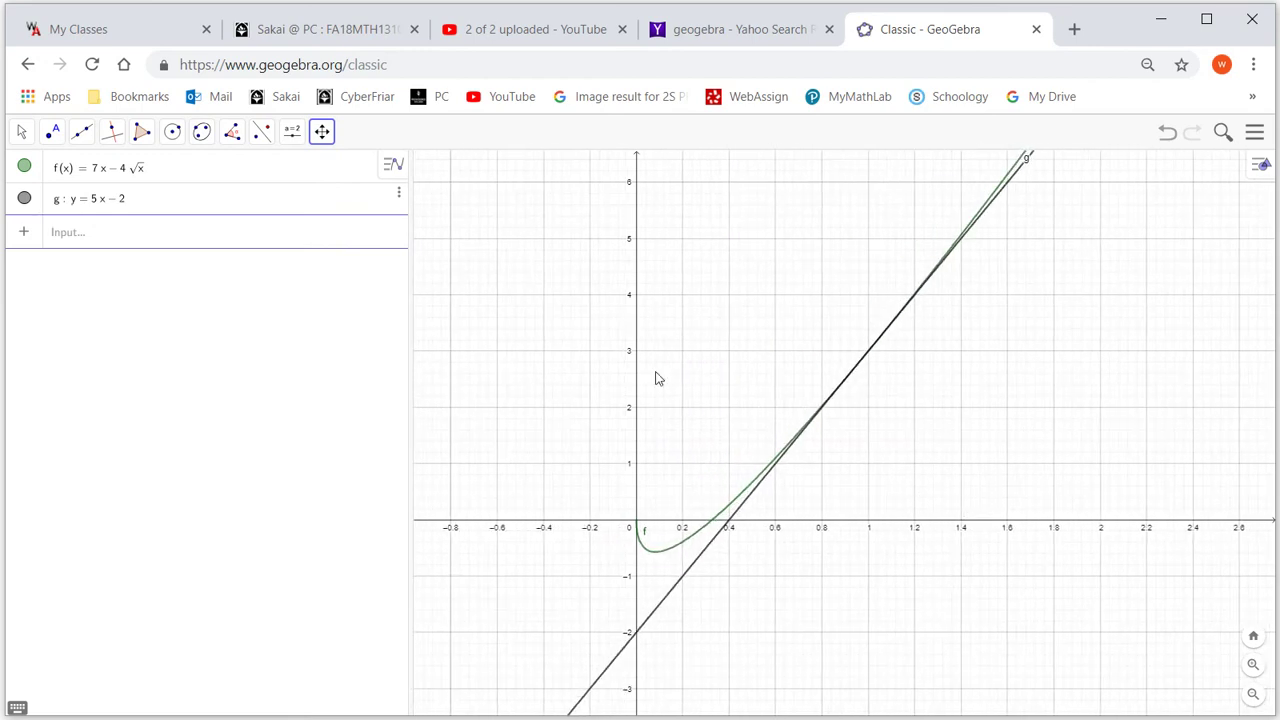
pyautogui.moveTo(636, 355)
pyautogui.mouseDown()
pyautogui.moveTo(636, 325)
pyautogui.moveTo(635, 361)
pyautogui.mouseUp()
# In WebAssign, select the upper-right graph with the line touching the curve near x = 1.
pyautogui.click(230, 712)
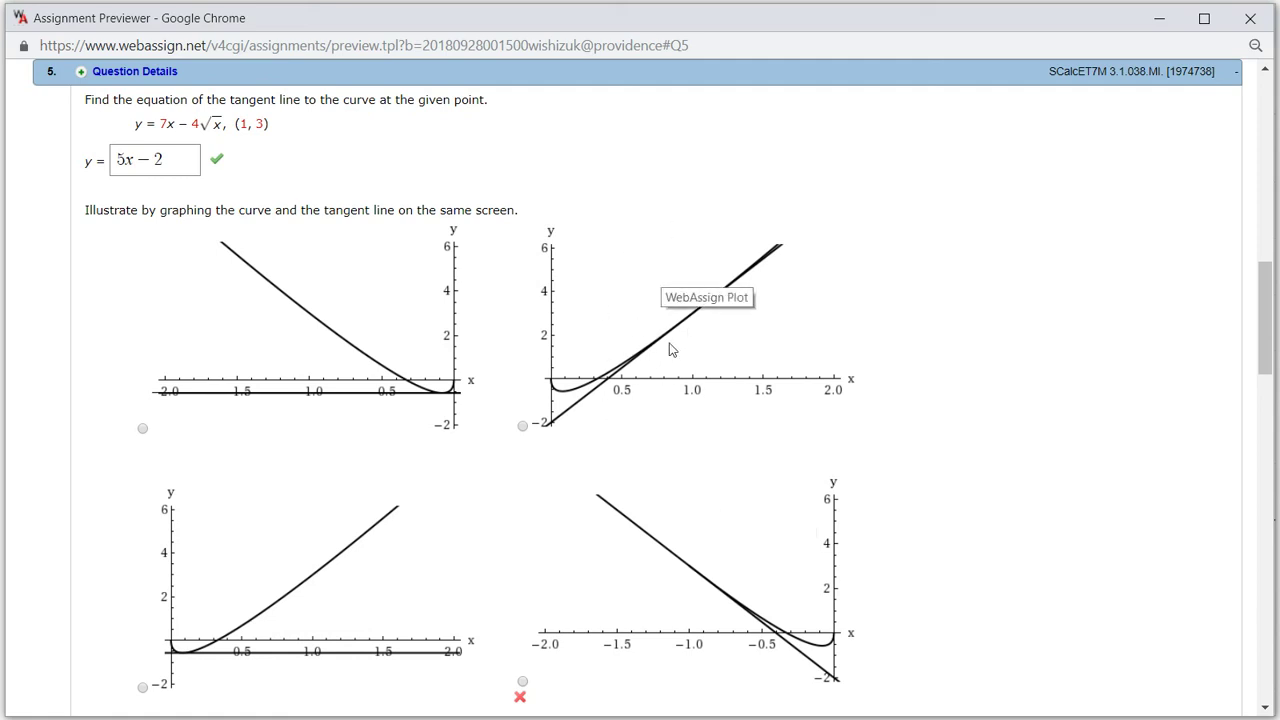
pyautogui.click(522, 426)
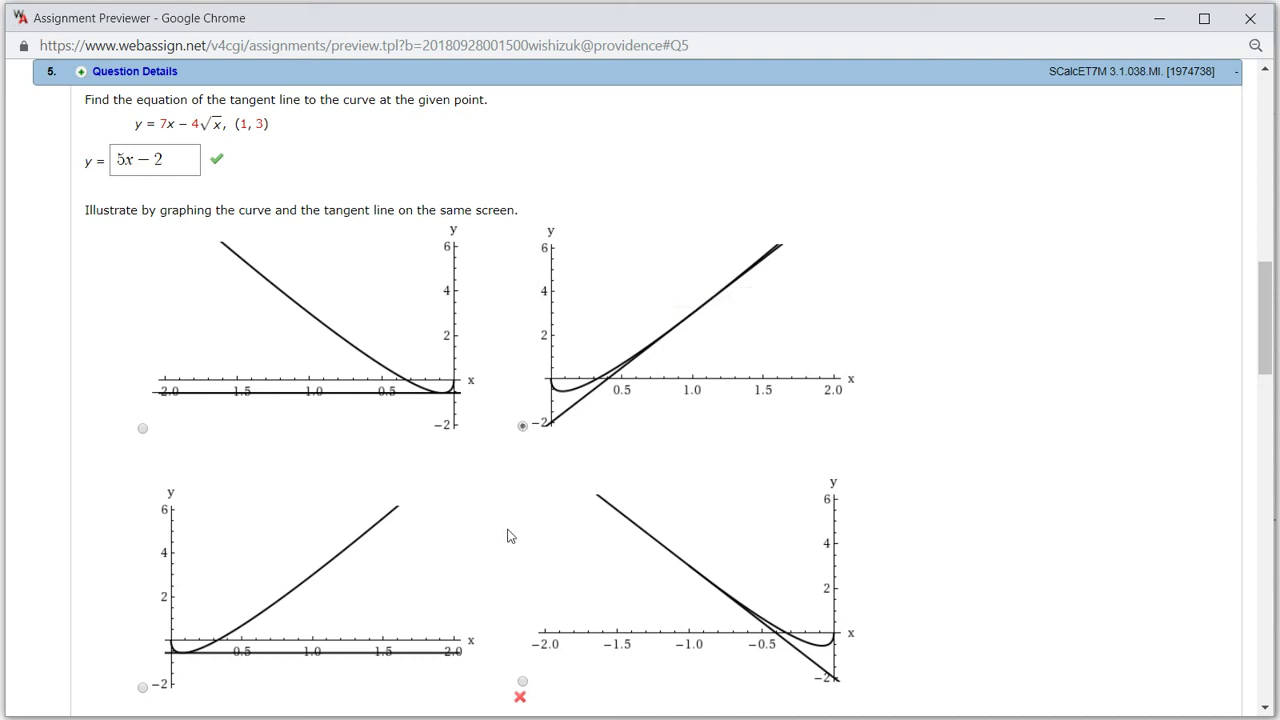